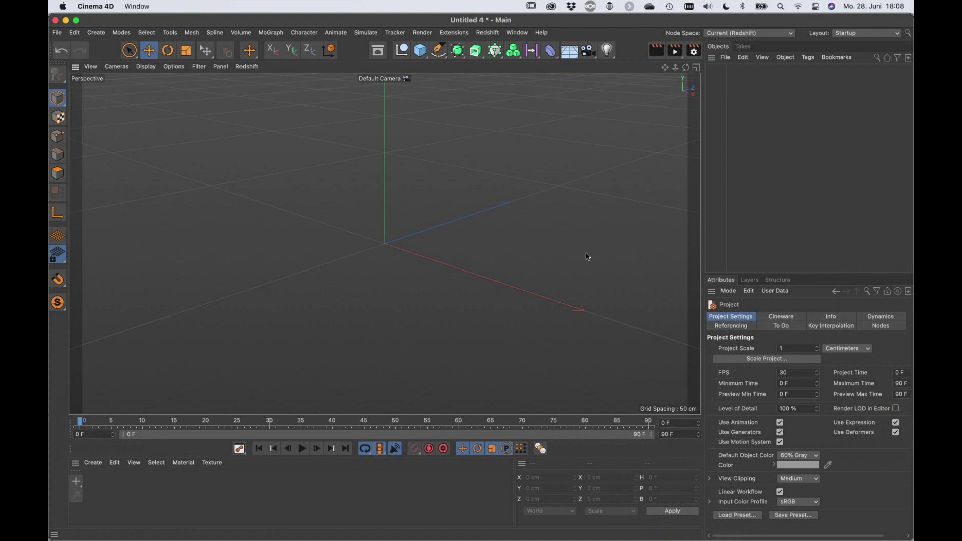
Add a Text Spline containing the letter "S" and set its alignment to Middle
alt+drag(403, 246, 453, 241)
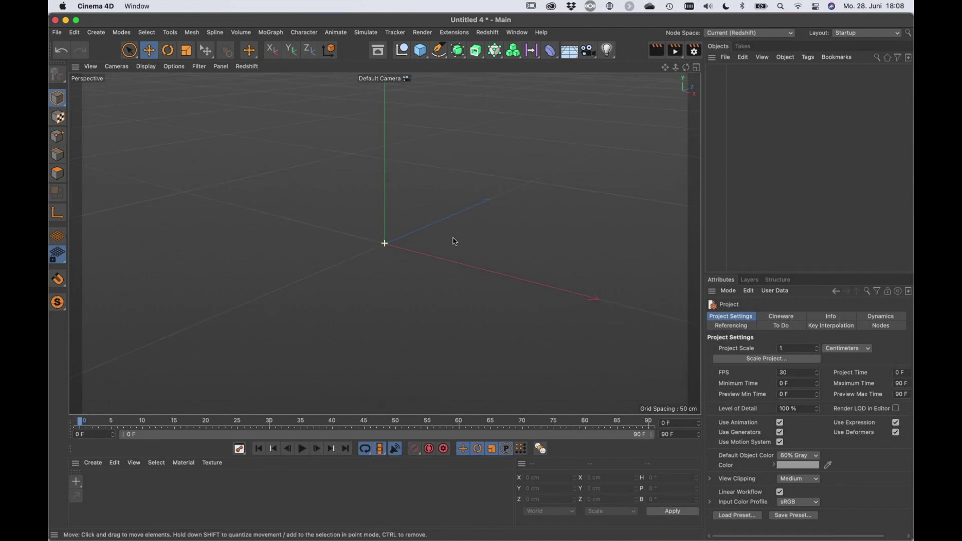
alt+drag(404, 264, 400, 278)
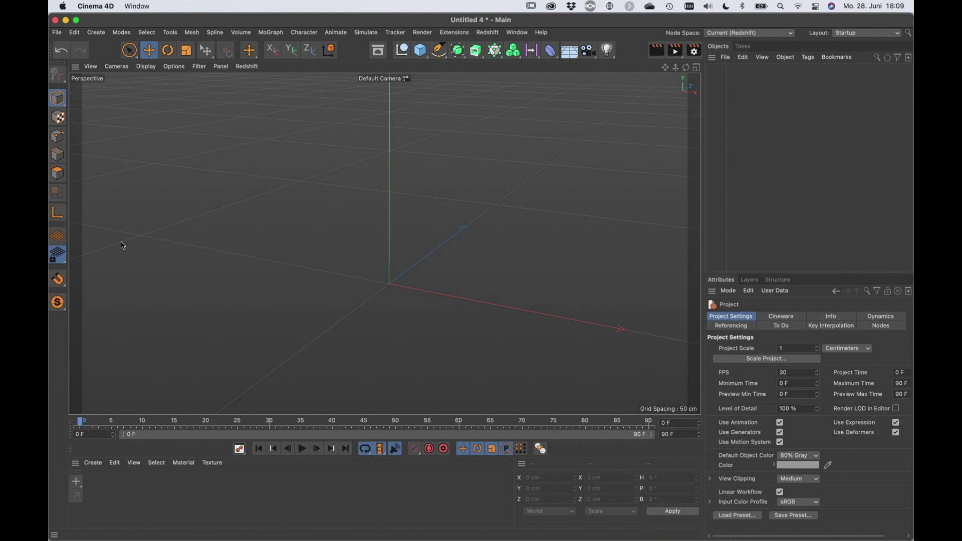
click(440, 61)
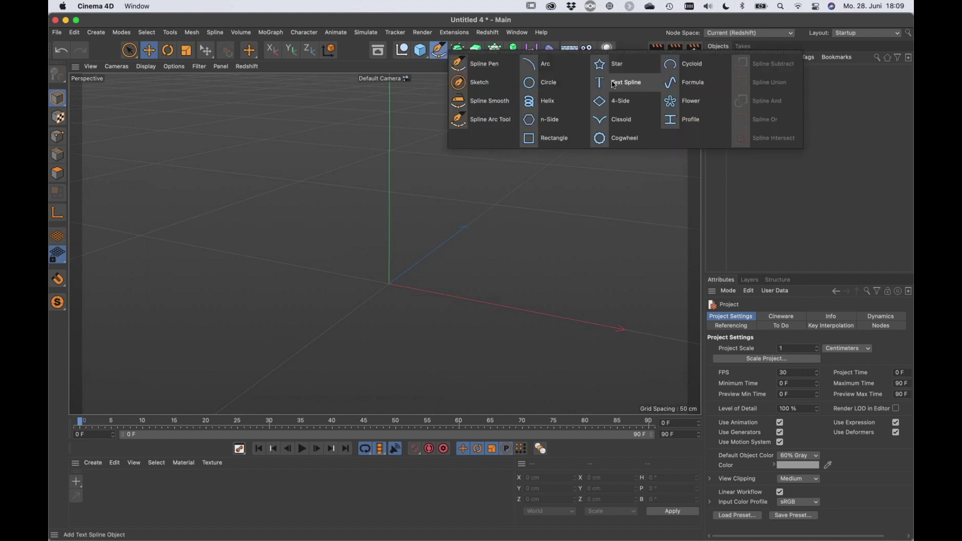
click(628, 85)
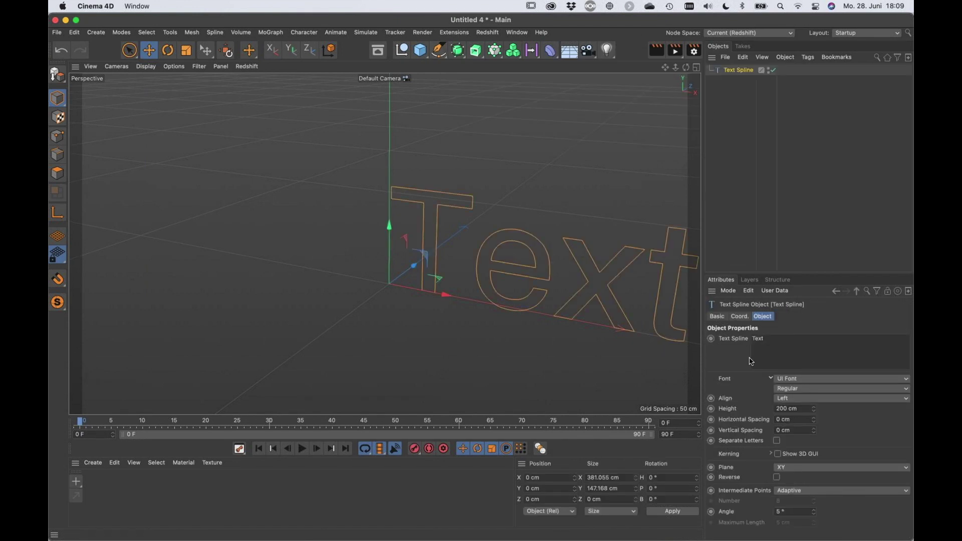
double_click(770, 339)
text(S)
click(800, 404)
click(796, 420)
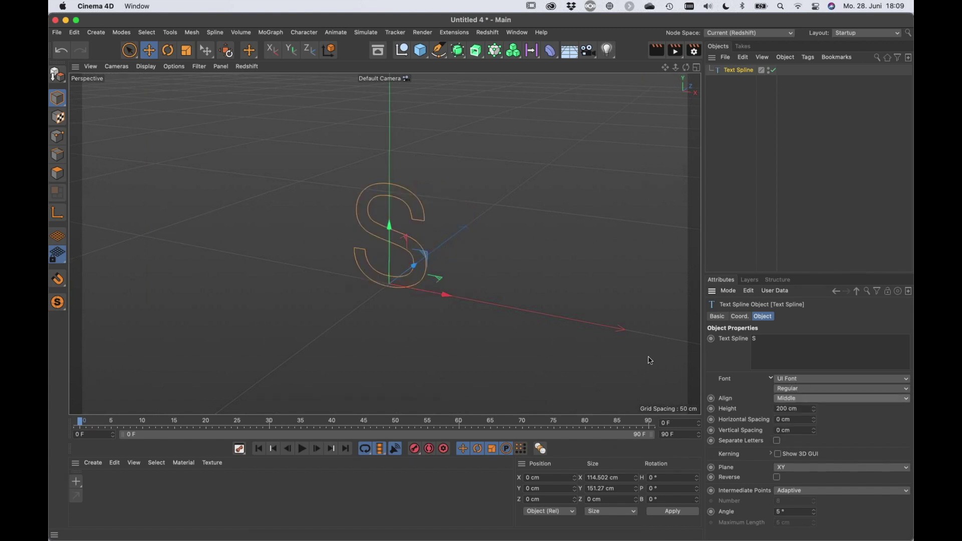
Change the text spline's font to Papyrus
click(908, 383)
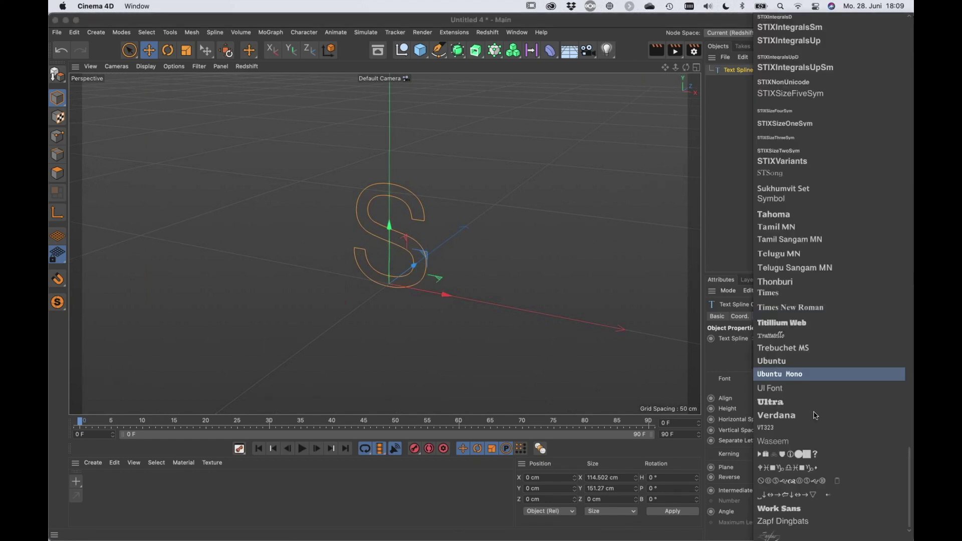
scroll(806, 290, up, 5)
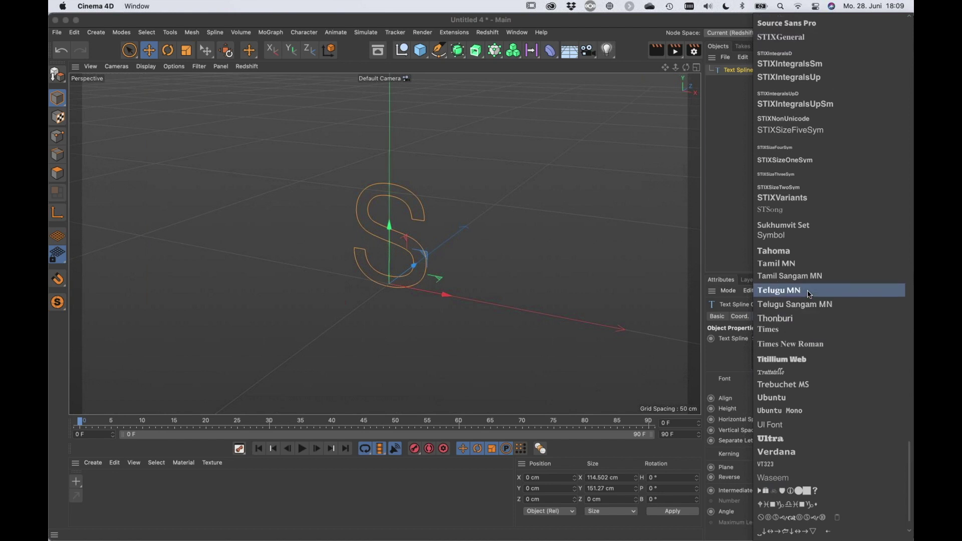
scroll(807, 292, up, 15)
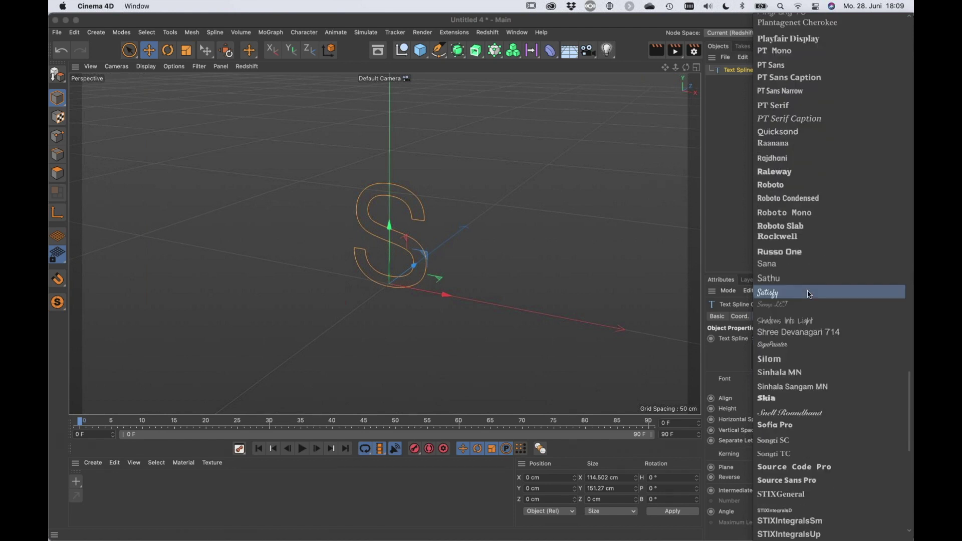
scroll(809, 294, up, 6)
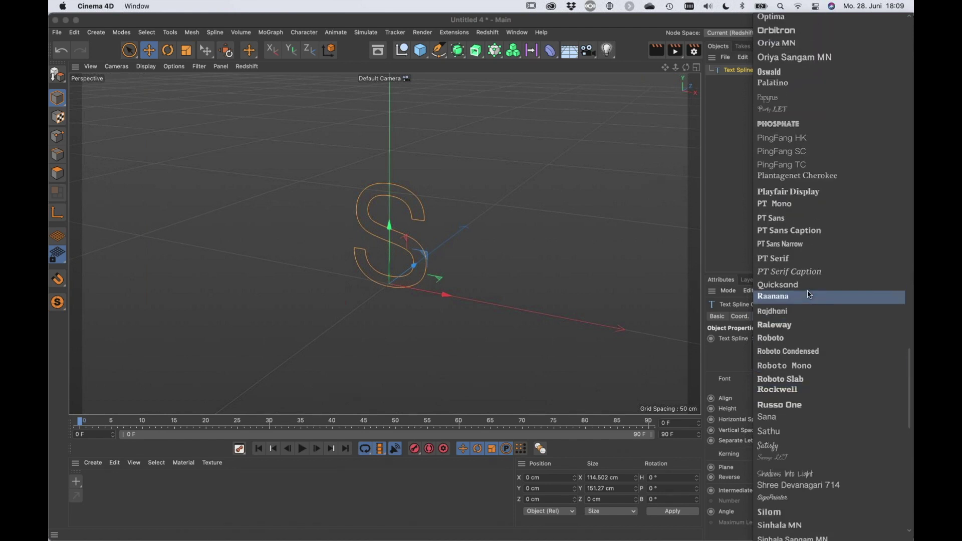
scroll(784, 120, up, 1)
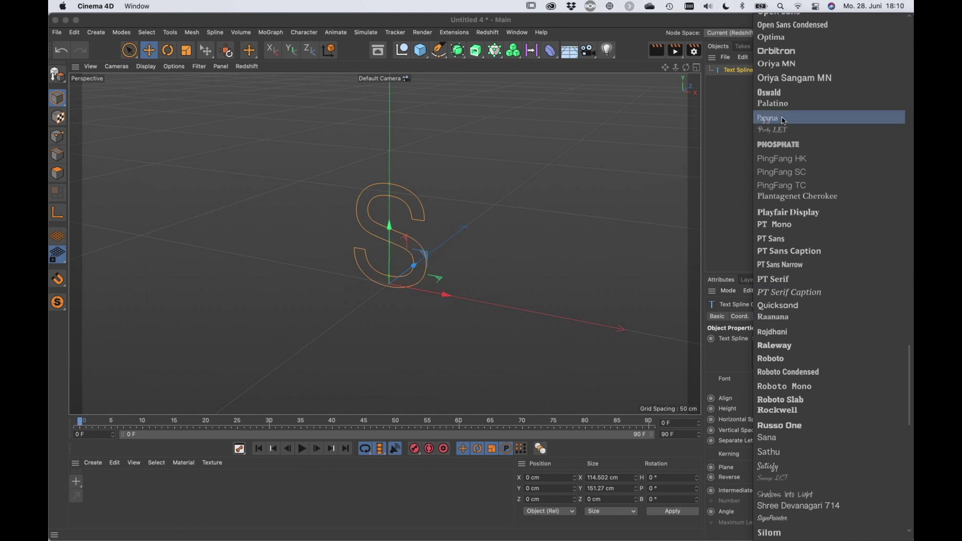
click(783, 121)
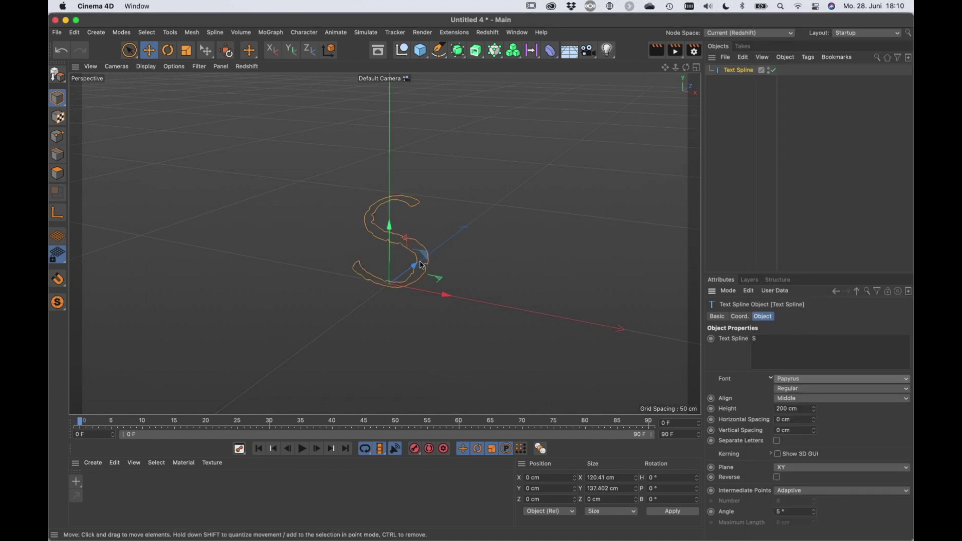
Place the text spline under an Extrude generator and set the extrusion offset to 25 cm
mouse_move(420, 263)
alt+mouse_down()
mouse_move(503, 209)
mouse_move(404, 257)
alt+mouse_up()
scroll(466, 241, up, 6)
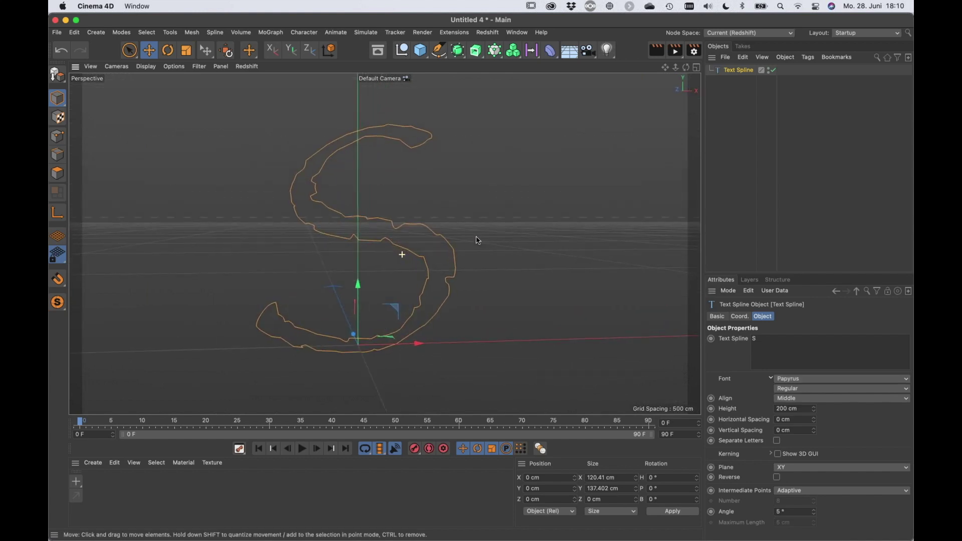
alt+drag(473, 243, 547, 205)
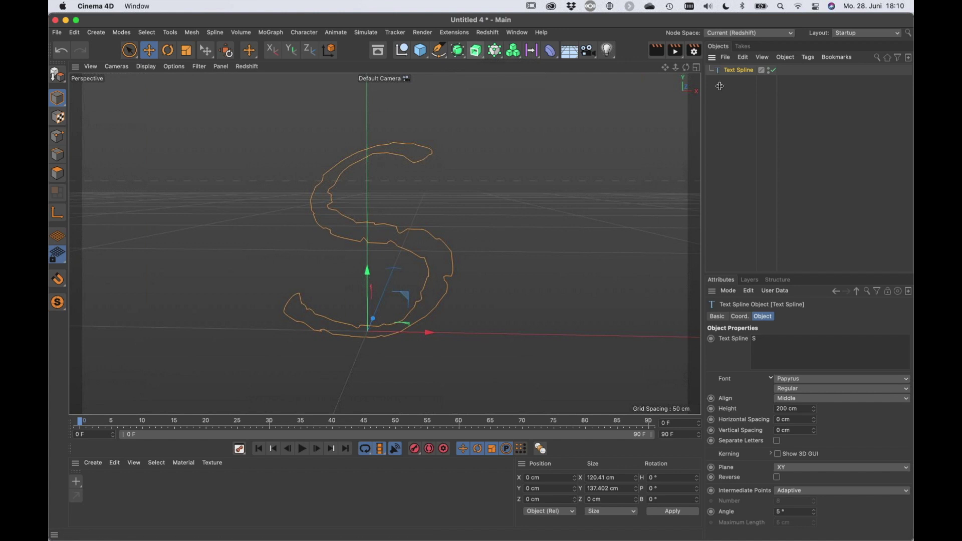
click(476, 51)
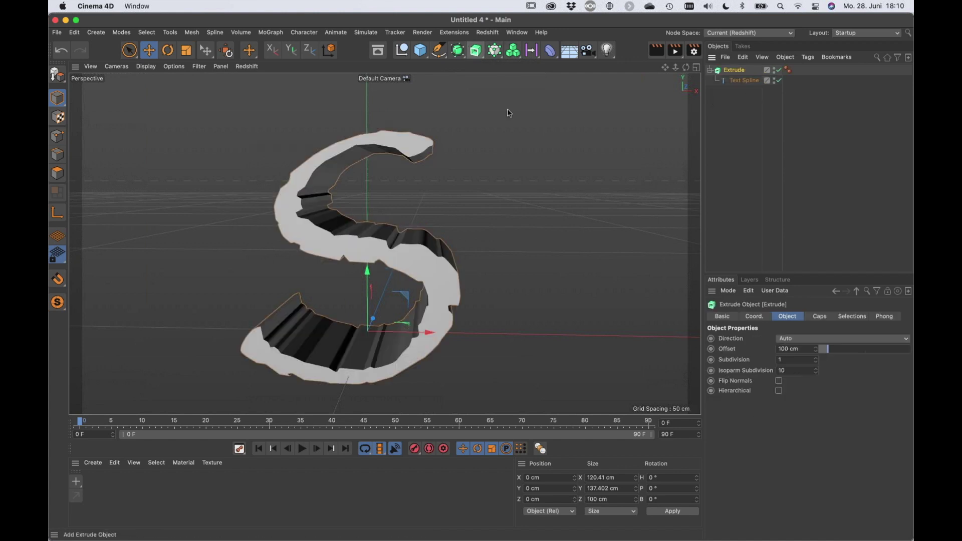
alt+drag(371, 260, 320, 280)
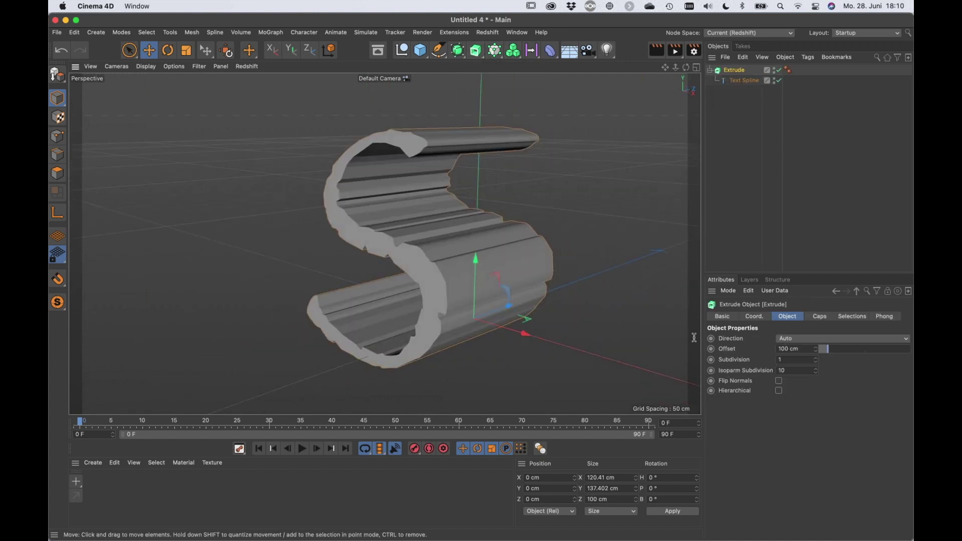
drag(829, 354, 823, 353)
alt+drag(530, 260, 566, 263)
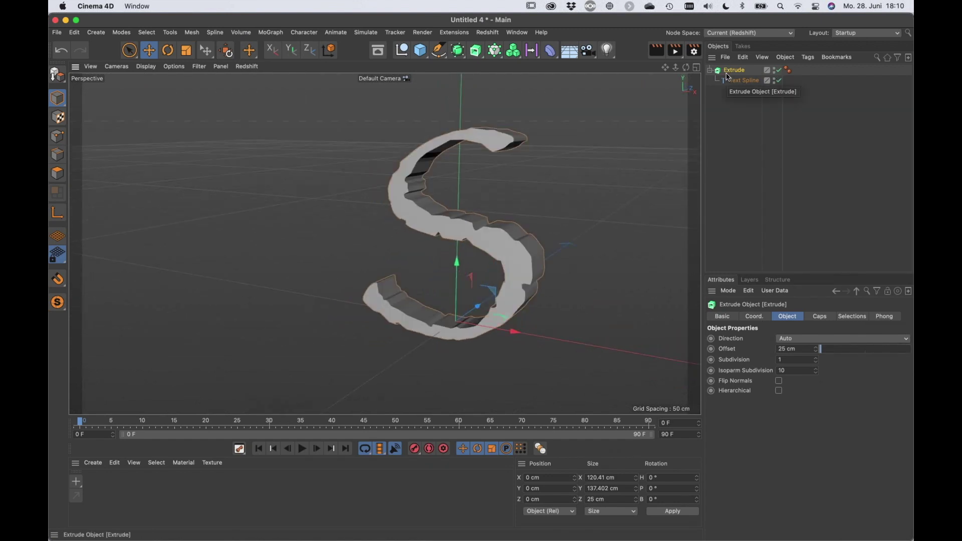
alt+drag(556, 228, 597, 226)
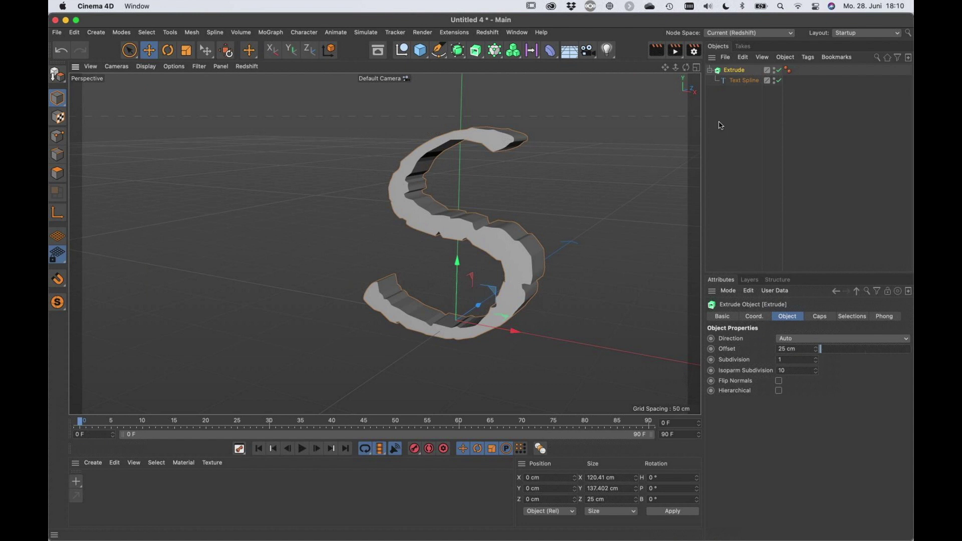
Give the Extrude's caps a round bevel with a size of about 23.22 cm and a shape depth of about -60 %
click(738, 79)
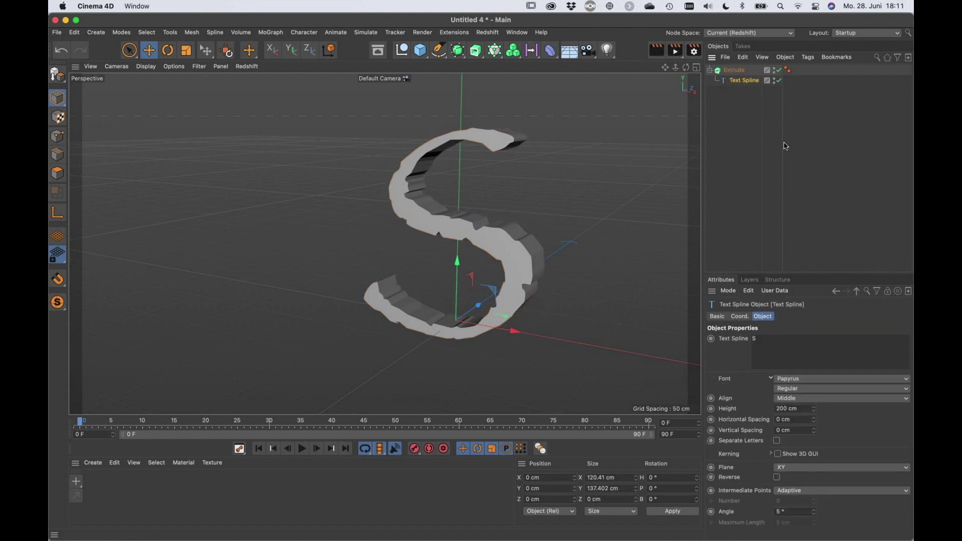
key(Up)
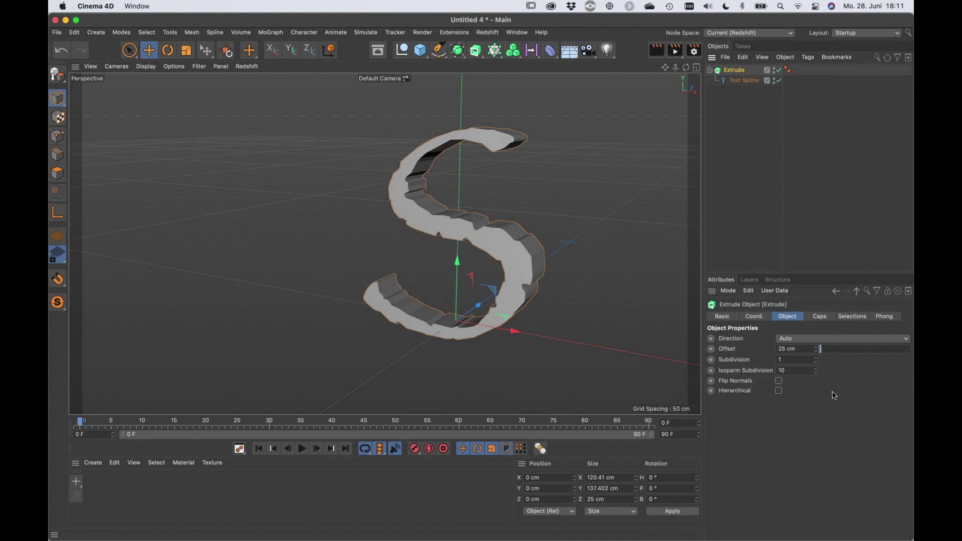
click(820, 317)
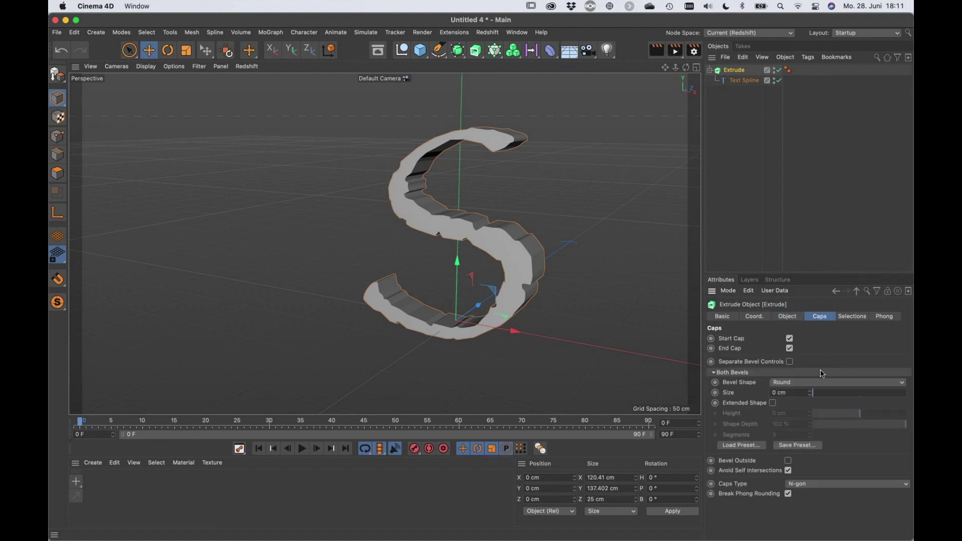
drag(816, 394, 837, 401)
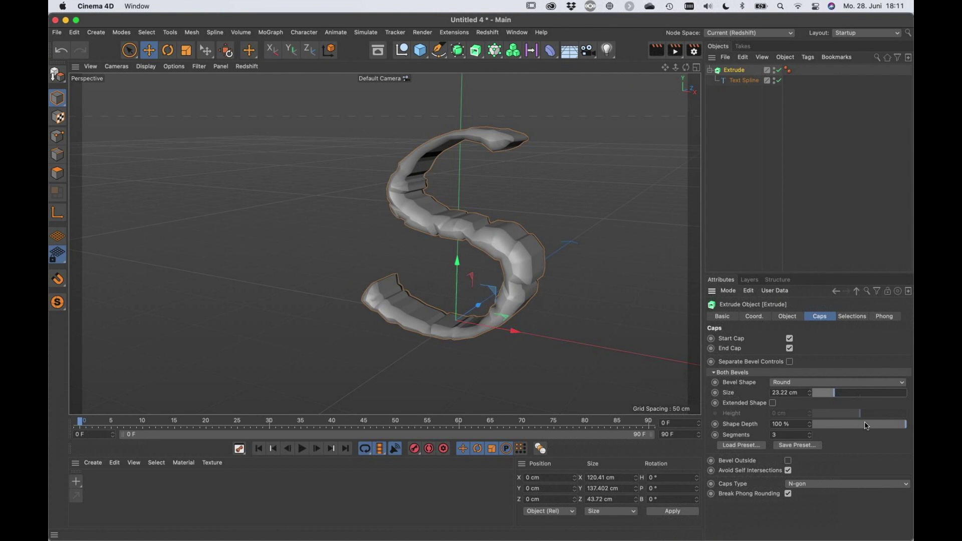
drag(866, 426, 830, 425)
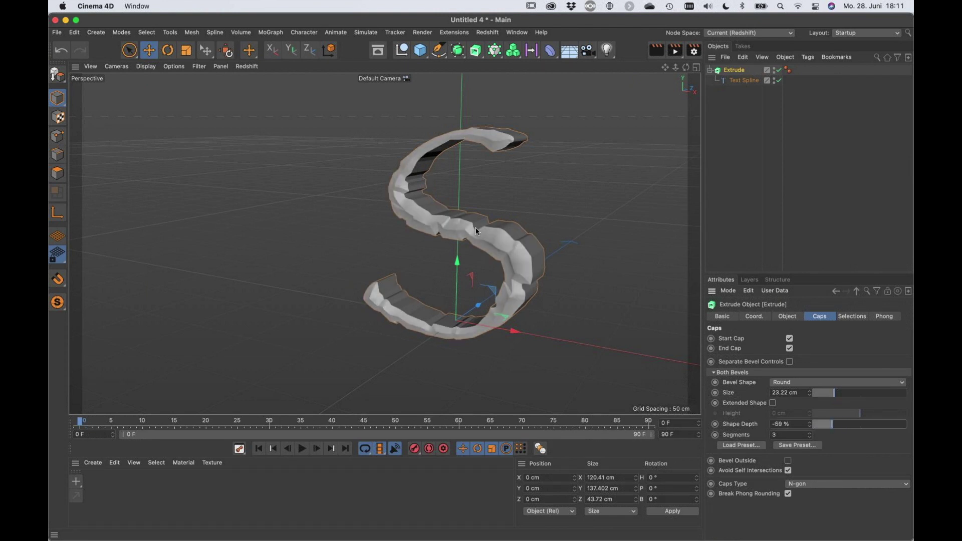
alt+drag(515, 245, 501, 226)
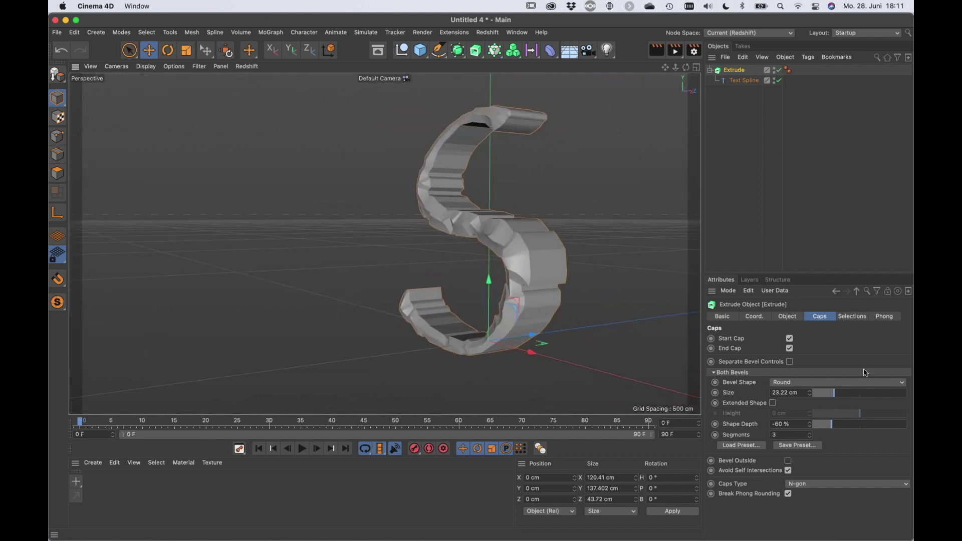
Set the Extrude's offset to 10 cm
click(792, 321)
drag(796, 349, 775, 339)
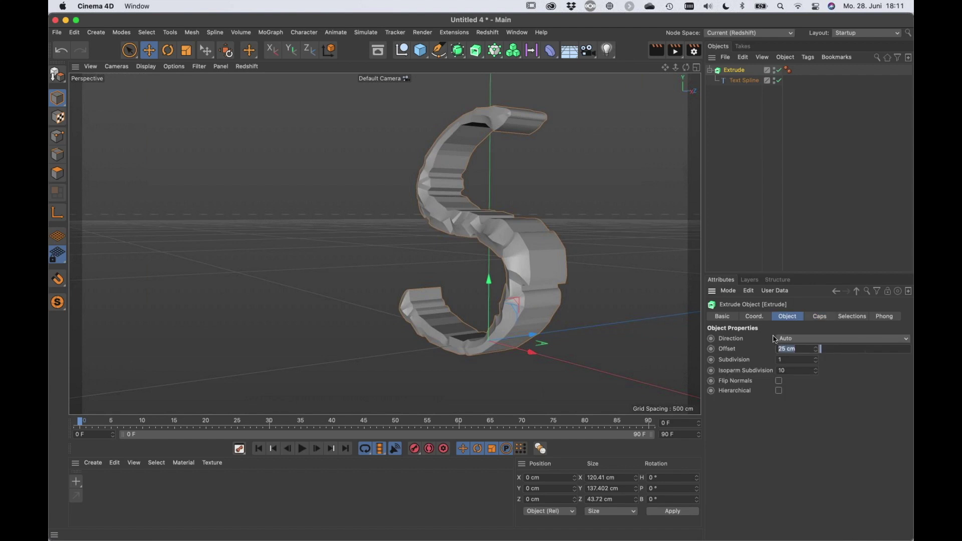
text(10)
key(Return)
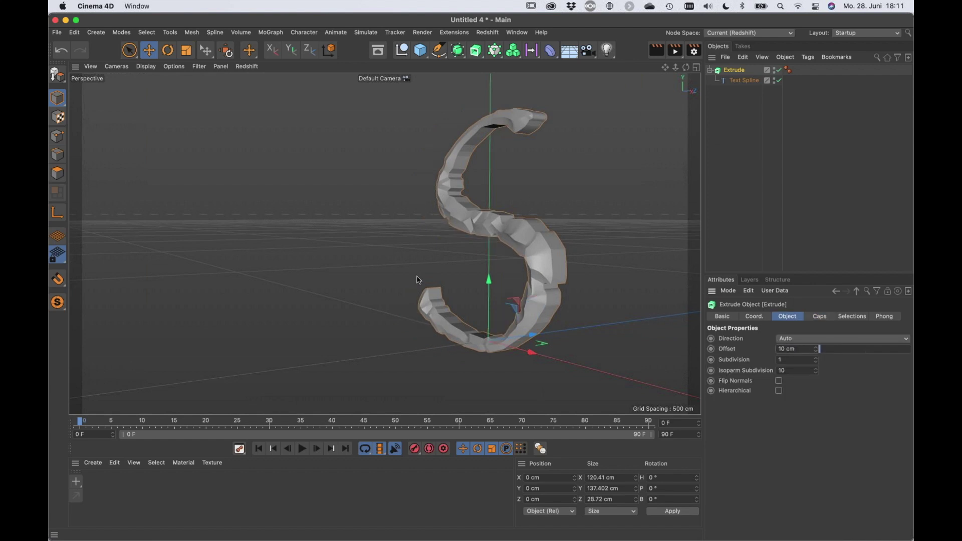
Place the extruded letter S under a Volume Builder
alt+drag(524, 265, 532, 243)
alt+right_drag(533, 238, 614, 239)
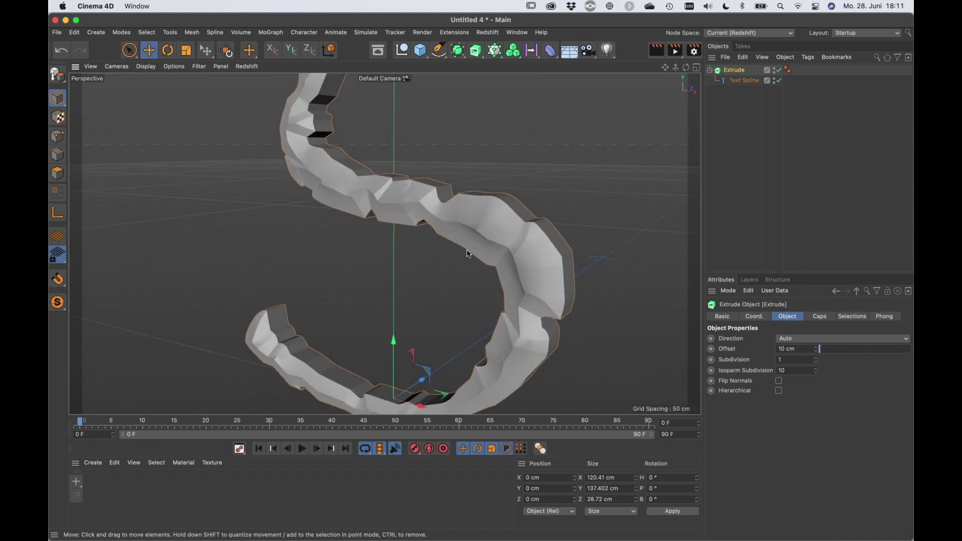
alt+drag(553, 253, 592, 281)
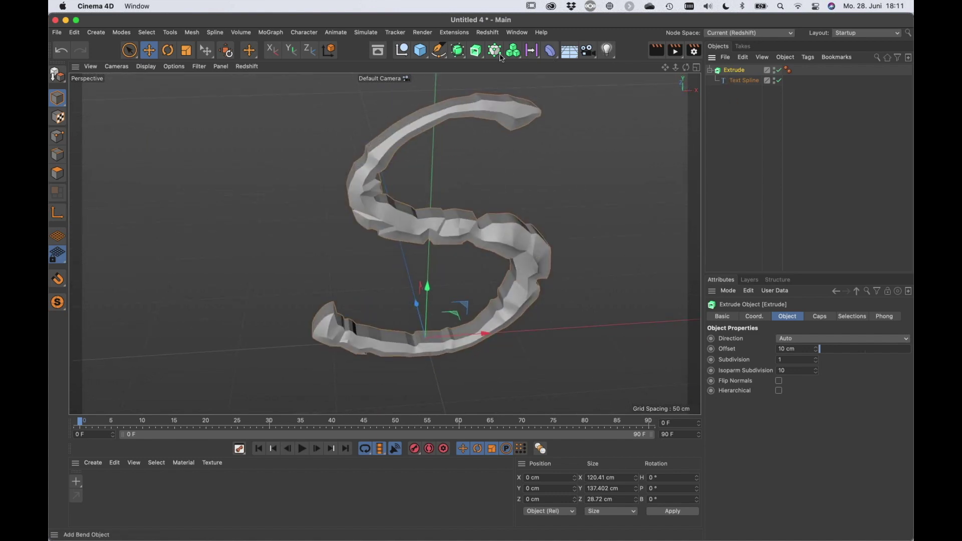
drag(493, 52, 523, 51)
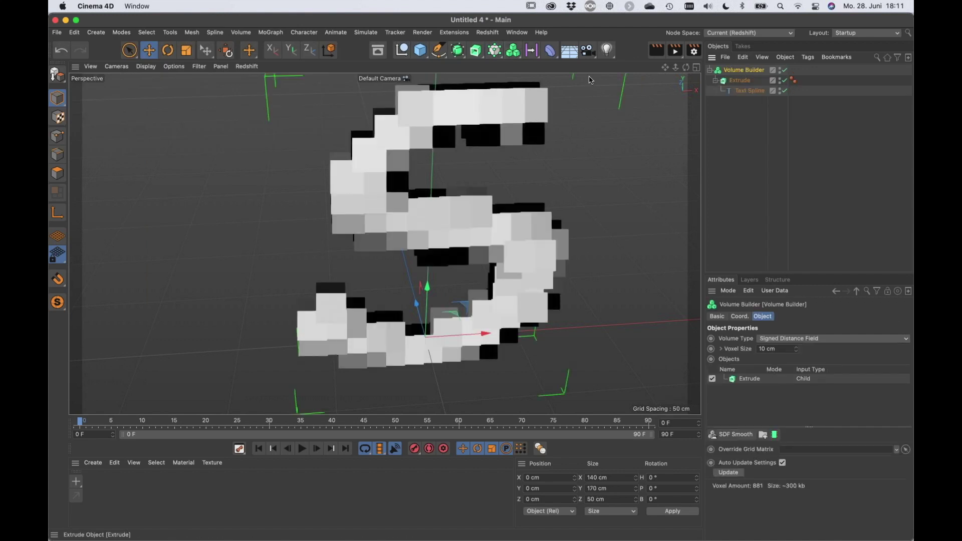
Try voxel sizes of 2 cm and 1 cm on the Volume Builder
click(781, 349)
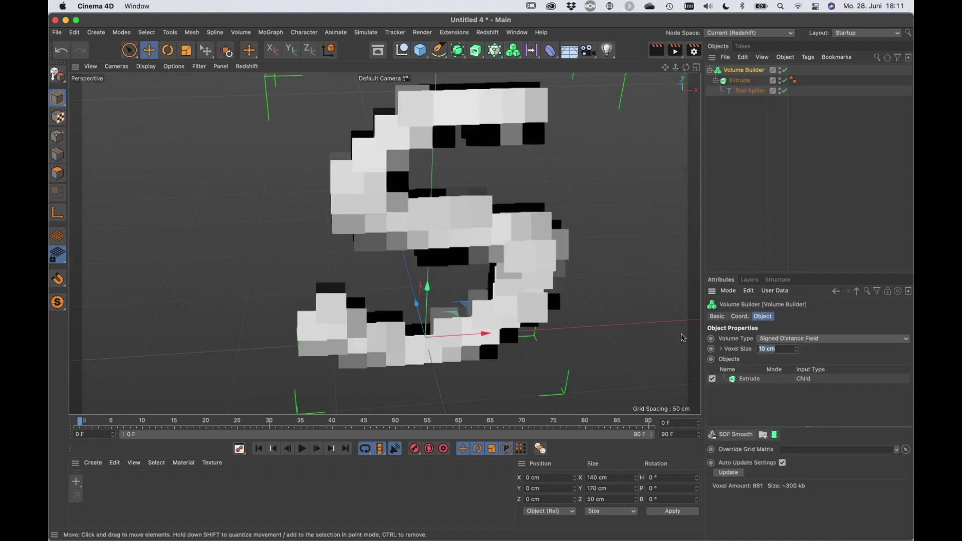
text(2)
key(Return)
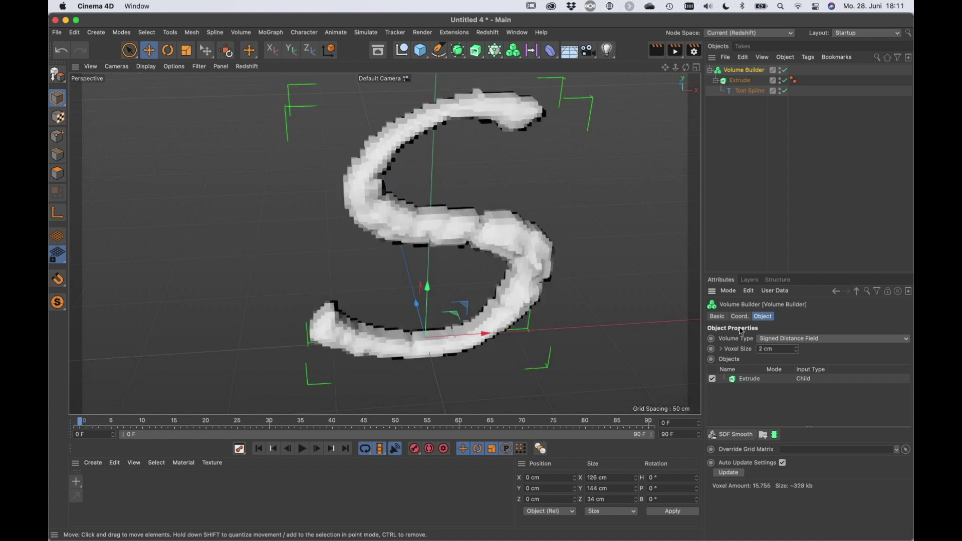
text(1)
key(Return)
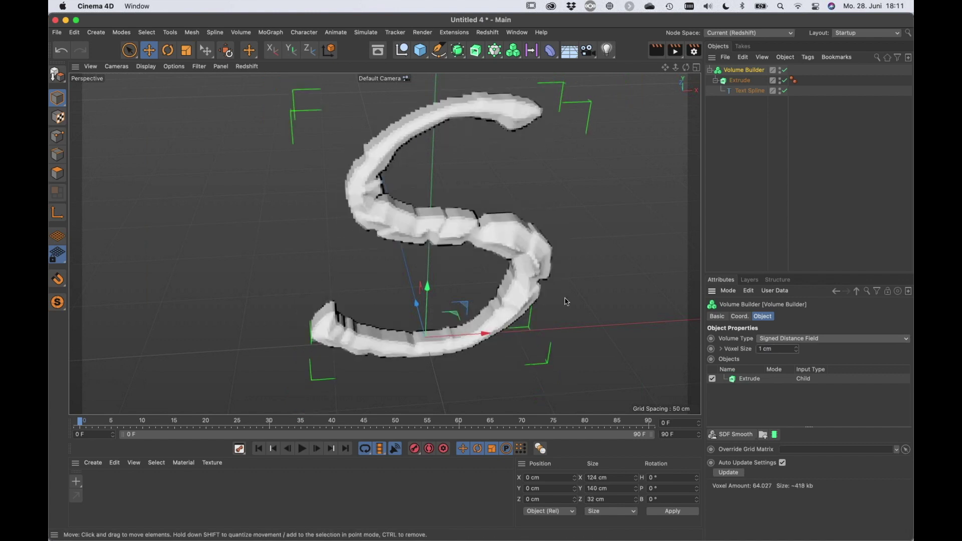
Set the Volume Builder's voxel size to 0.5 cm
alt+drag(508, 230, 480, 206)
drag(776, 348, 727, 339)
text(0.5)
key(Return)
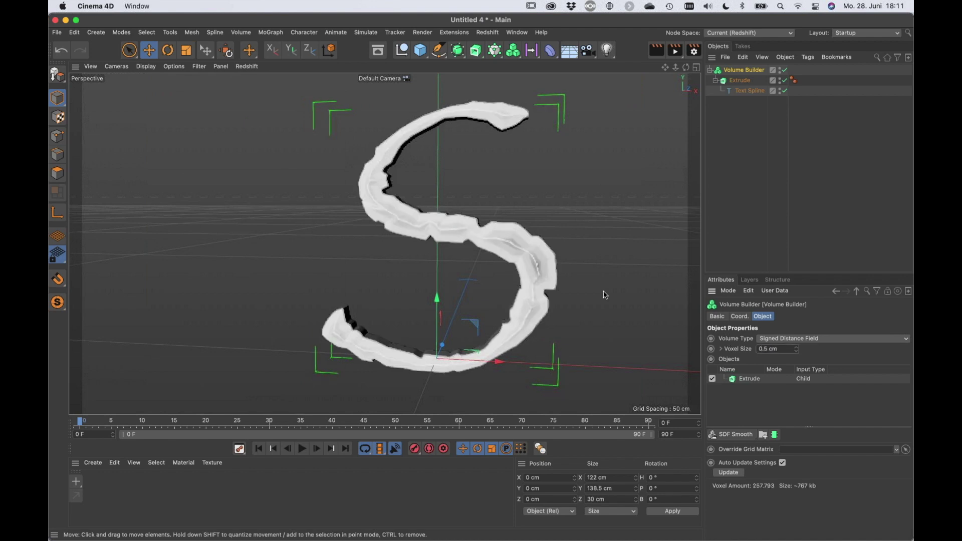
Set the bevel segments of the Extrude's caps to 10
mouse_move(474, 245)
alt+mouse_down()
mouse_move(446, 251)
mouse_move(466, 240)
alt+mouse_up()
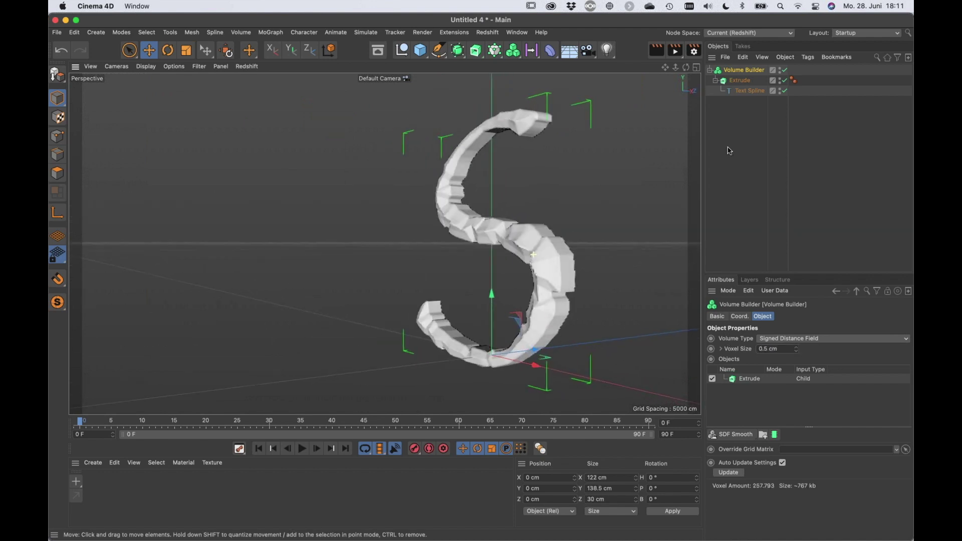
click(740, 82)
click(819, 317)
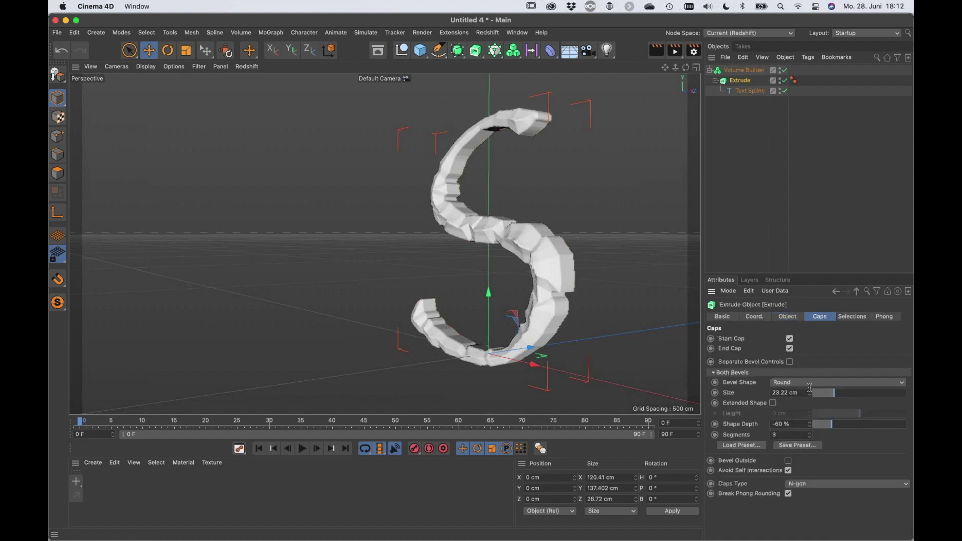
click(794, 435)
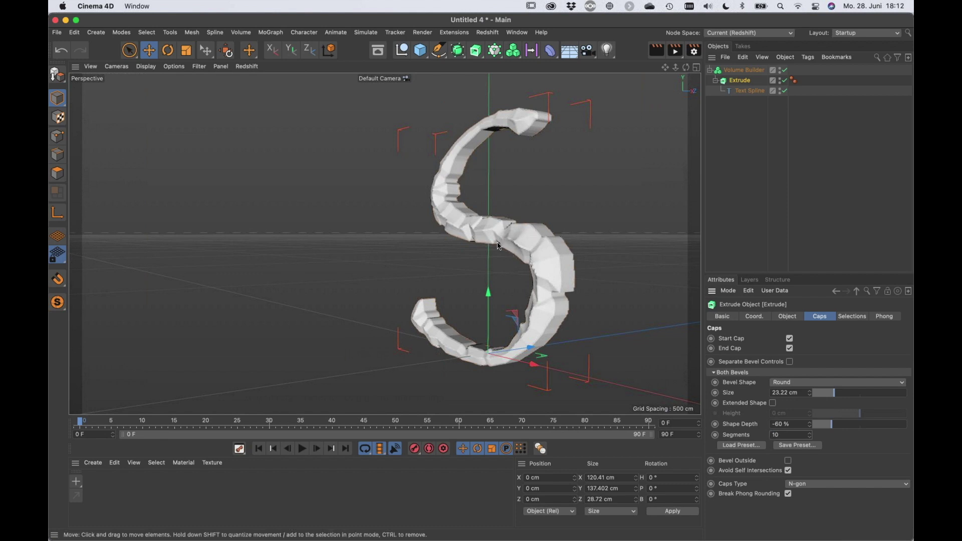
scroll(519, 253, up, 10)
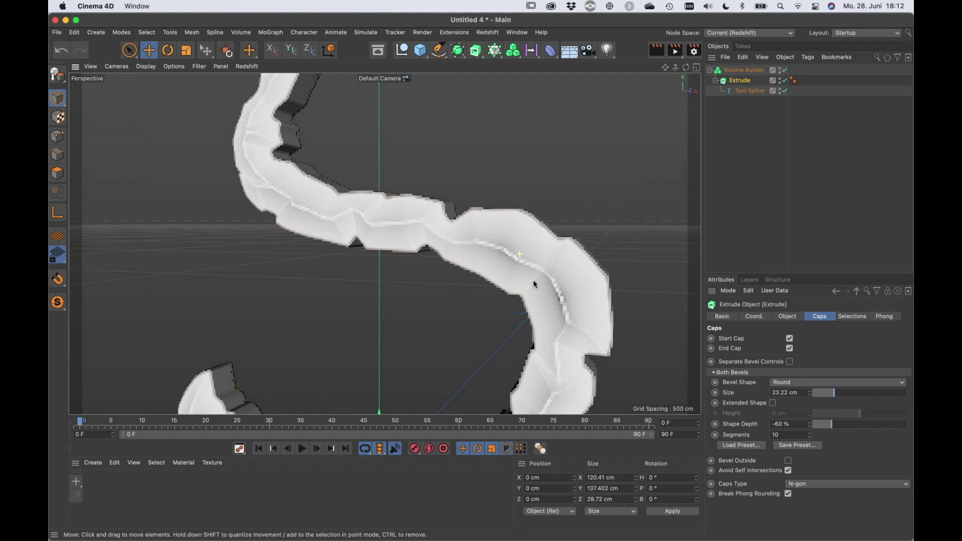
alt+drag(533, 279, 529, 260)
alt+drag(593, 253, 557, 250)
scroll(557, 249, down, 5)
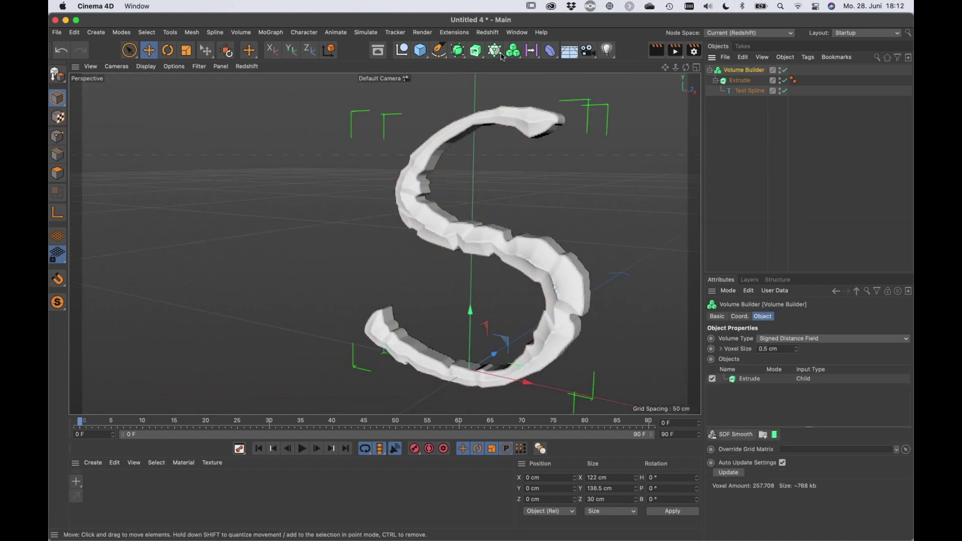
drag(512, 50, 564, 66)
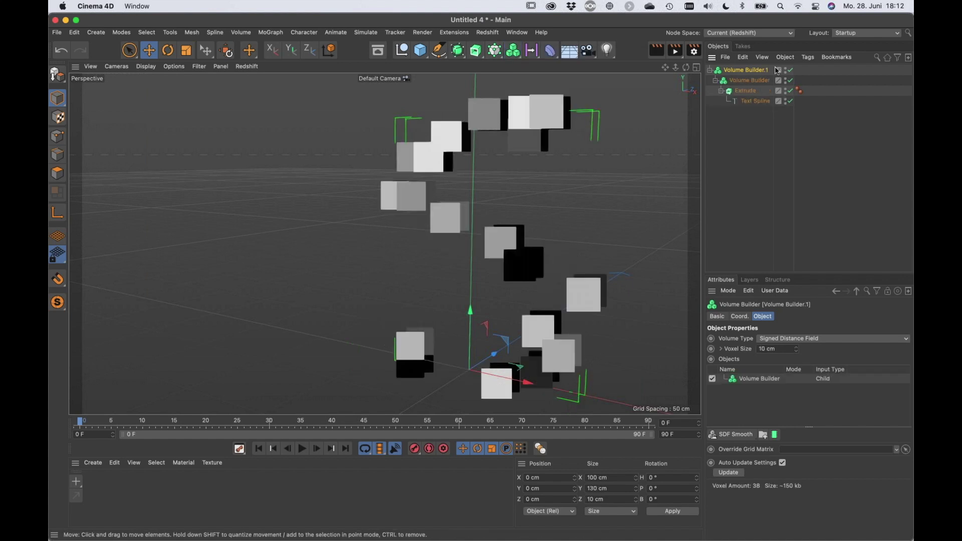
drag(764, 79, 770, 153)
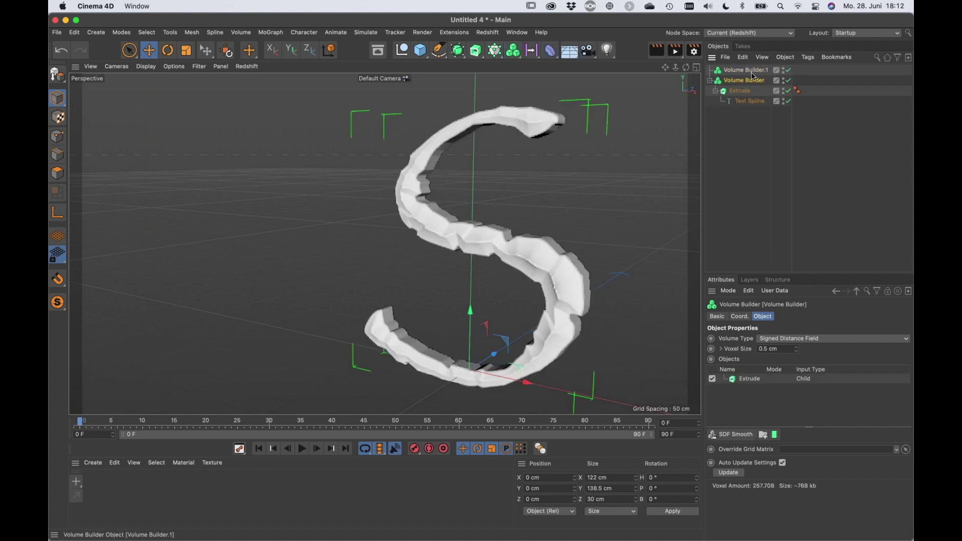
click(749, 71)
key(Delete)
Place the Volume Builder with the letter S under a new Volume Mesher
click(746, 70)
drag(523, 59, 559, 90)
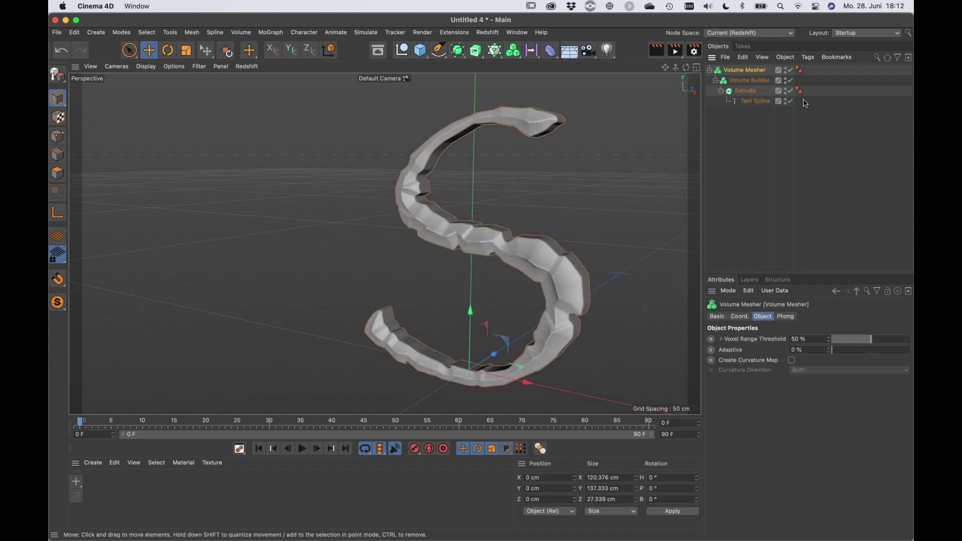
mouse_move(546, 264)
alt+mouse_down()
mouse_move(606, 252)
mouse_move(596, 265)
mouse_move(548, 271)
alt+mouse_up()
alt+right_drag(528, 262, 672, 289)
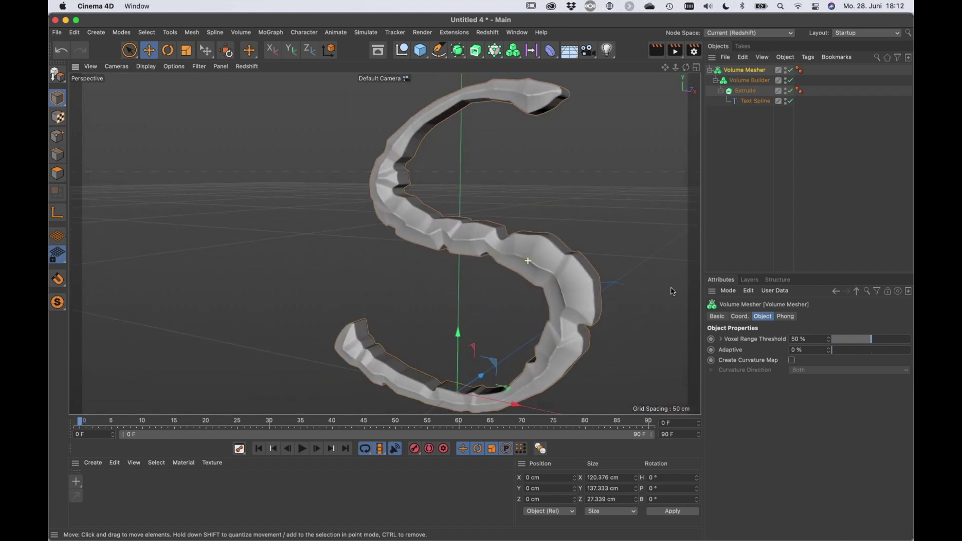
Add an SDF Smooth filter to the Volume Builder and set its voxel distance to 1
click(750, 80)
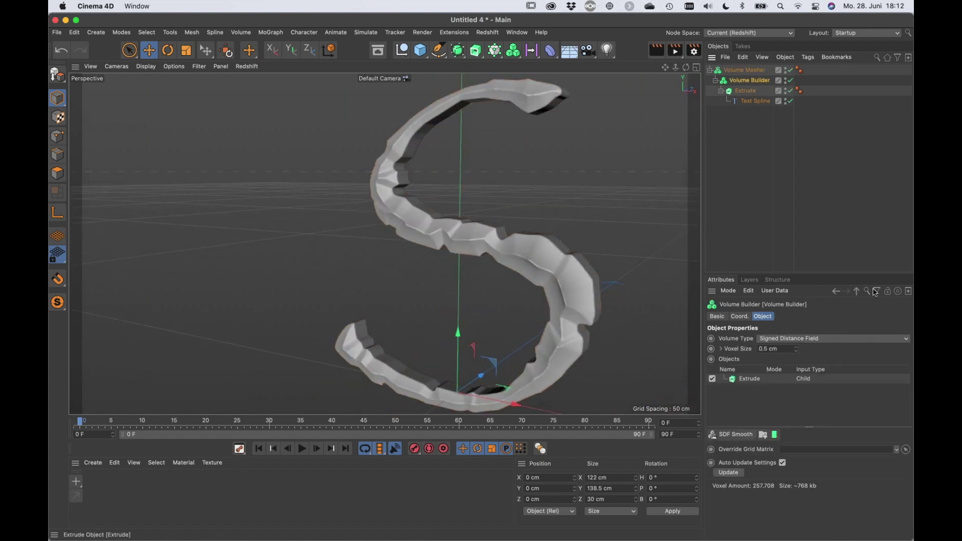
click(732, 435)
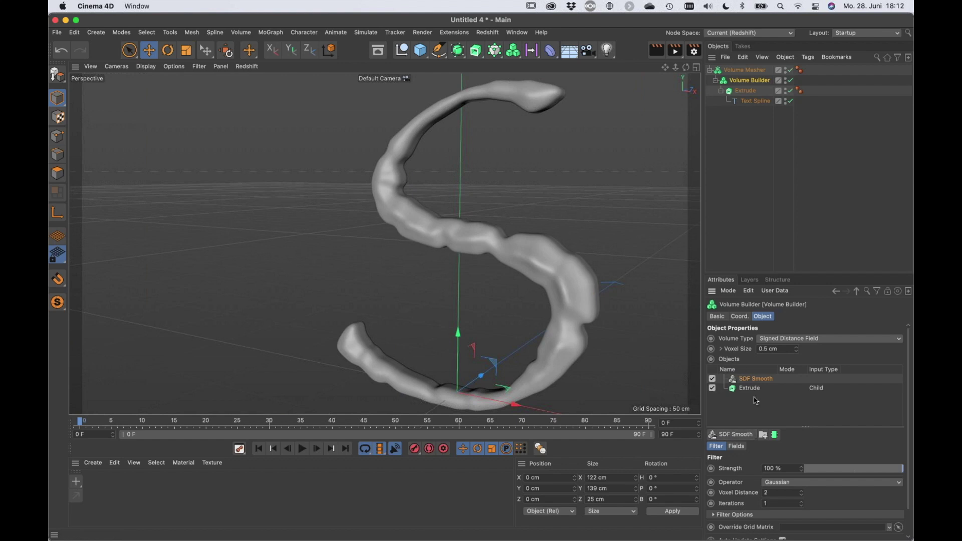
click(803, 498)
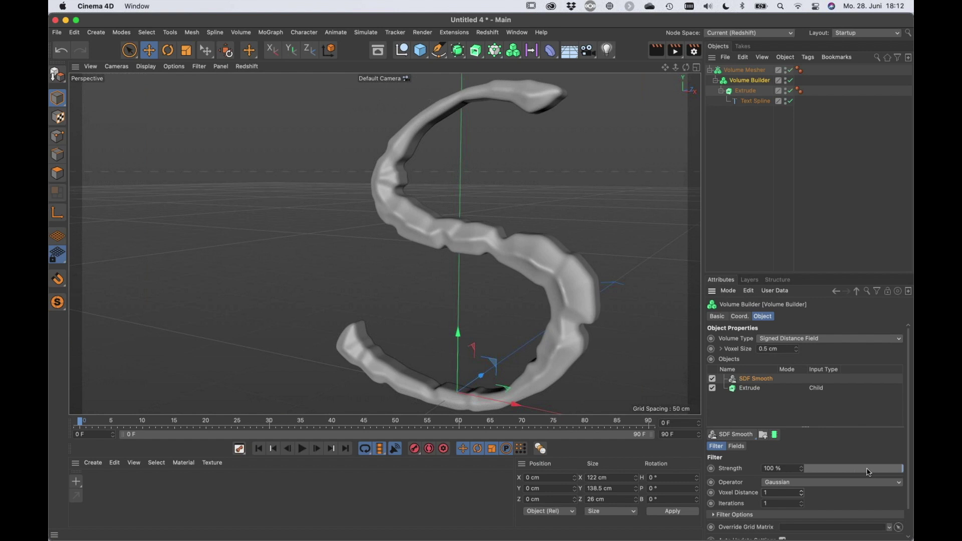
Set the strength of the SDF Smooth filter to 29%
click(868, 472)
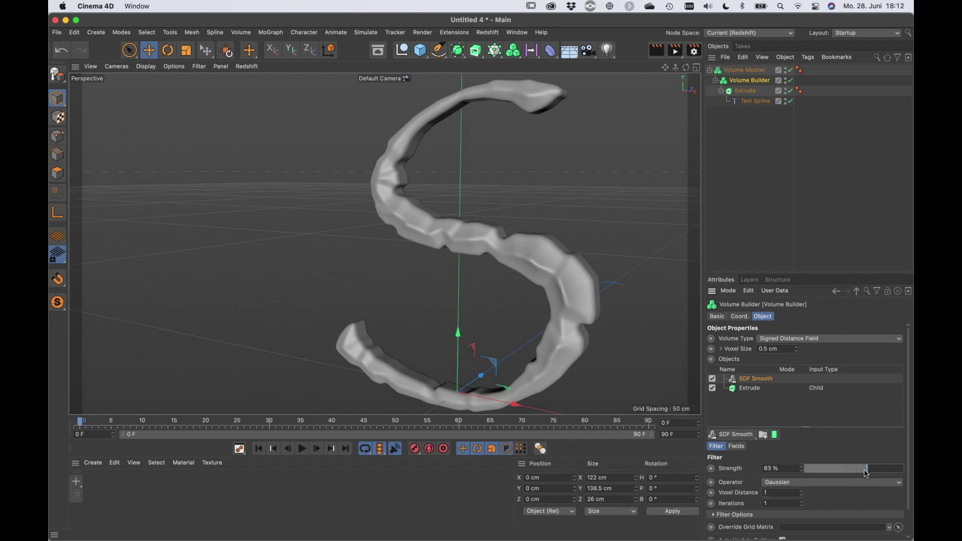
drag(865, 474, 832, 474)
click(833, 470)
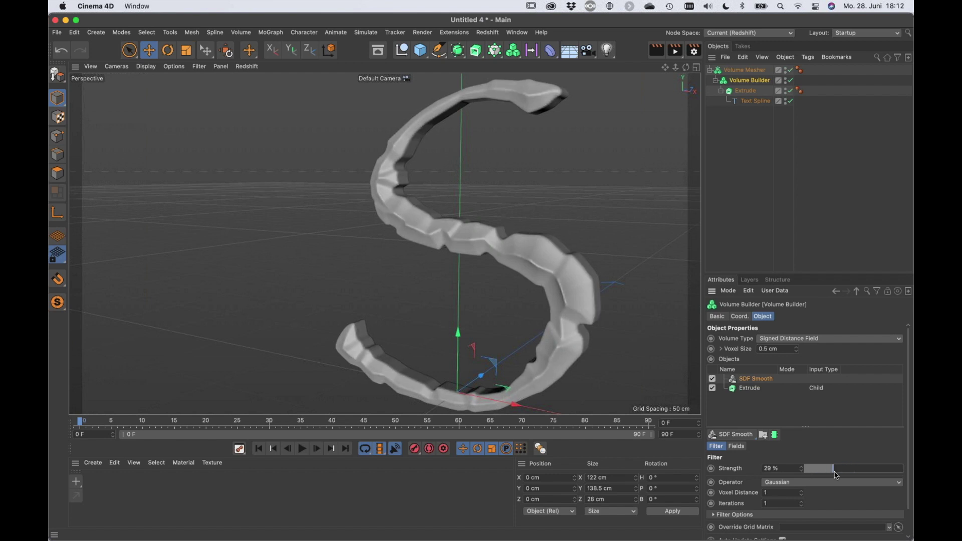
scroll(560, 292, down, 3)
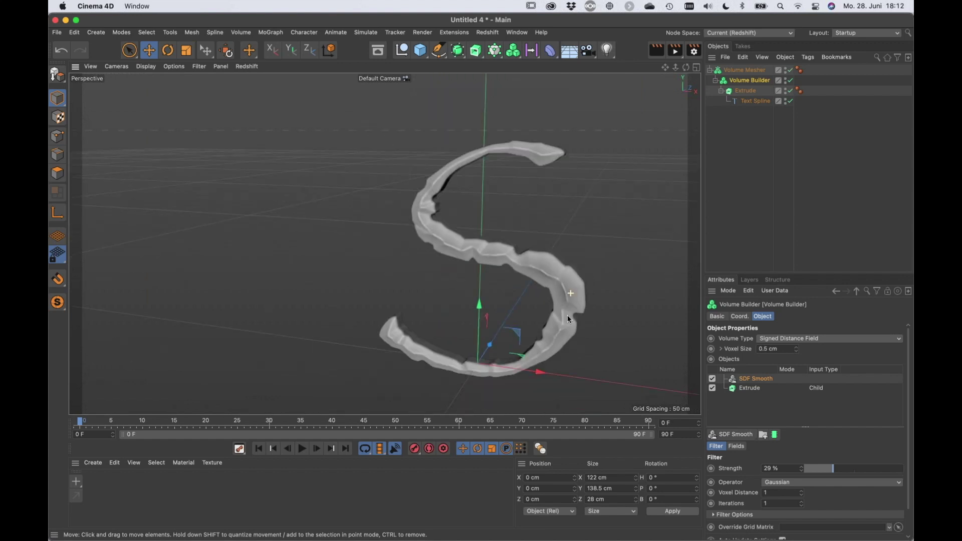